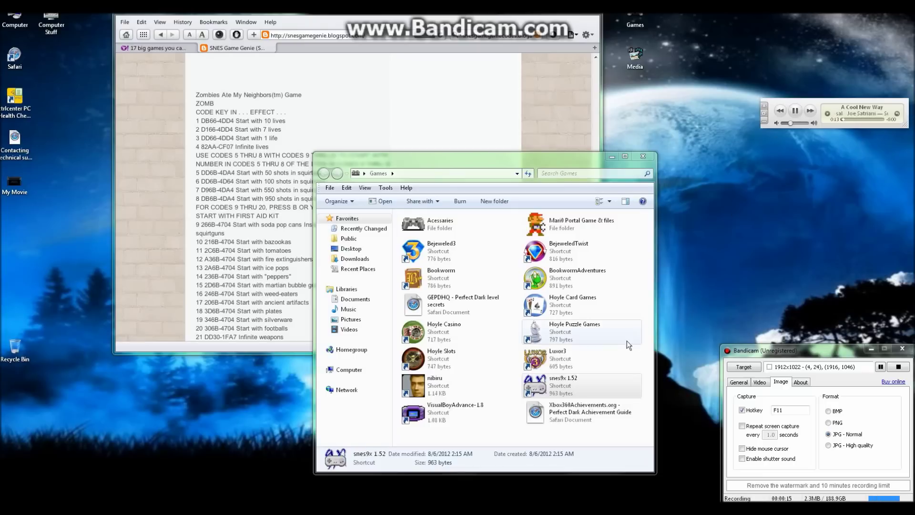
- Launch the Snes9x emulator, load Zombies Ate My Neighbors from the recently played games and advance to player selection
{"action": "double_click", "coordinate": [579, 383]}
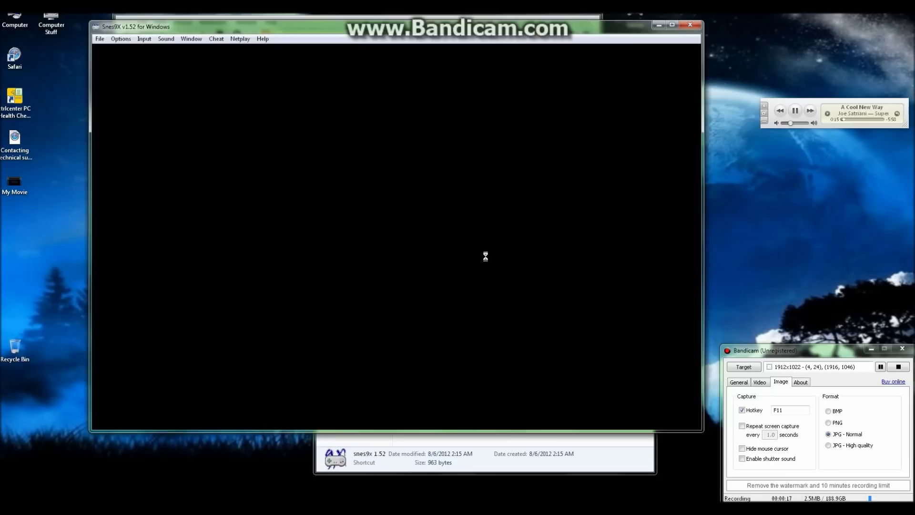
{"action": "left_click", "coordinate": [102, 43]}
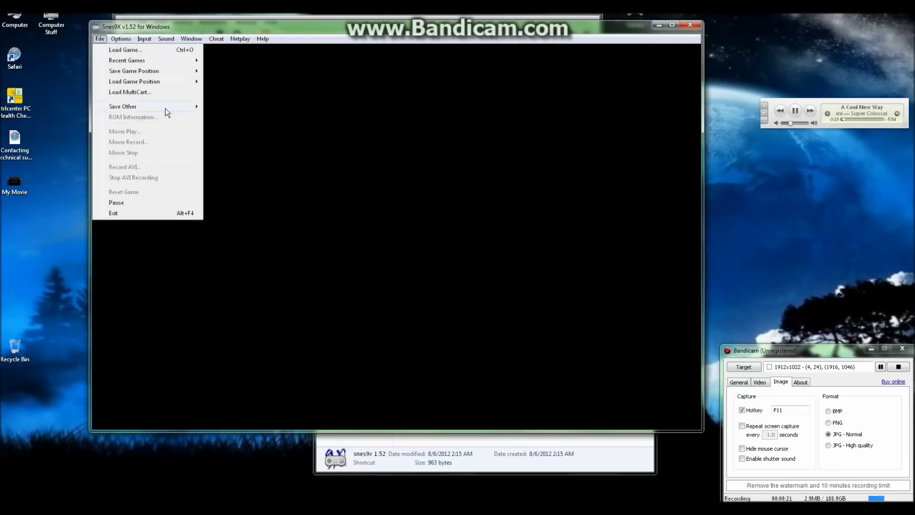
{"action": "mouse_move", "coordinate": [172, 104]}
{"action": "mouse_move", "coordinate": [180, 64]}
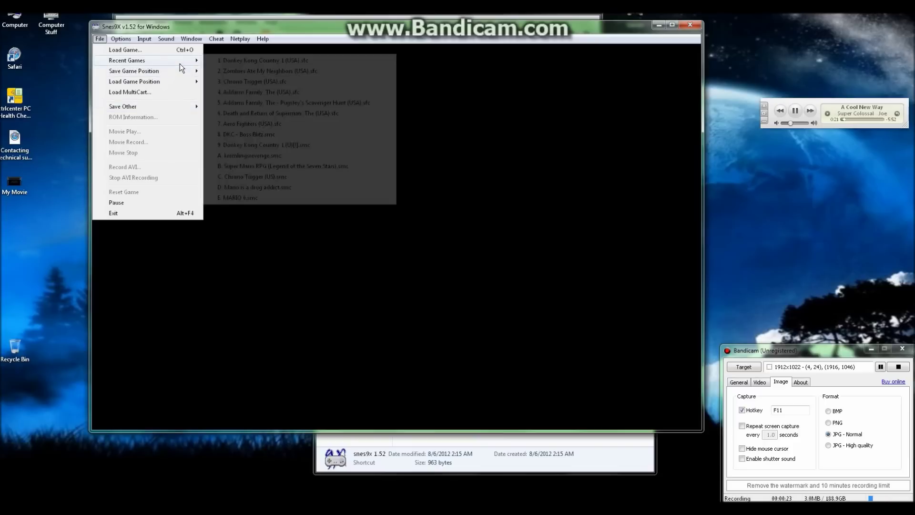
{"action": "left_click", "coordinate": [212, 59]}
{"action": "key", "text": "Return"}
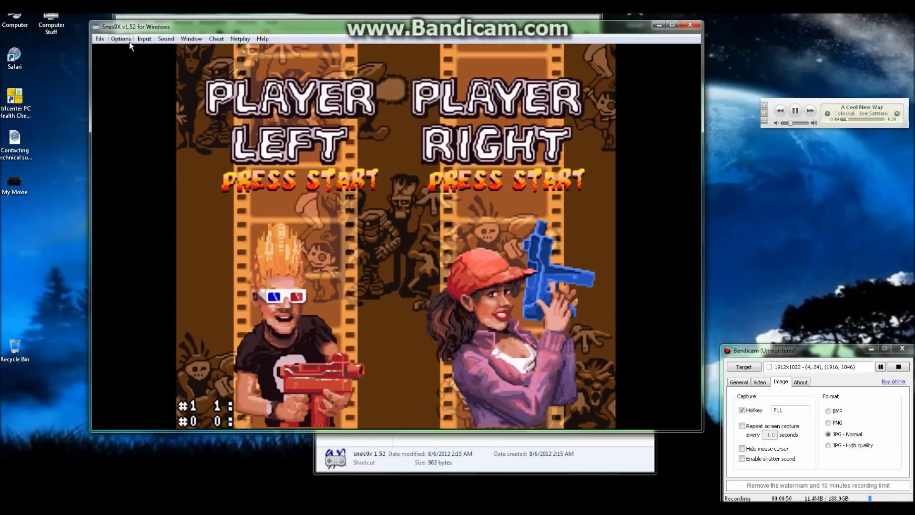
- Open the Game Genie and Pro-Action Replay cheat editor and place it beside the game window, clear of the game picture
{"action": "left_click", "coordinate": [127, 40]}
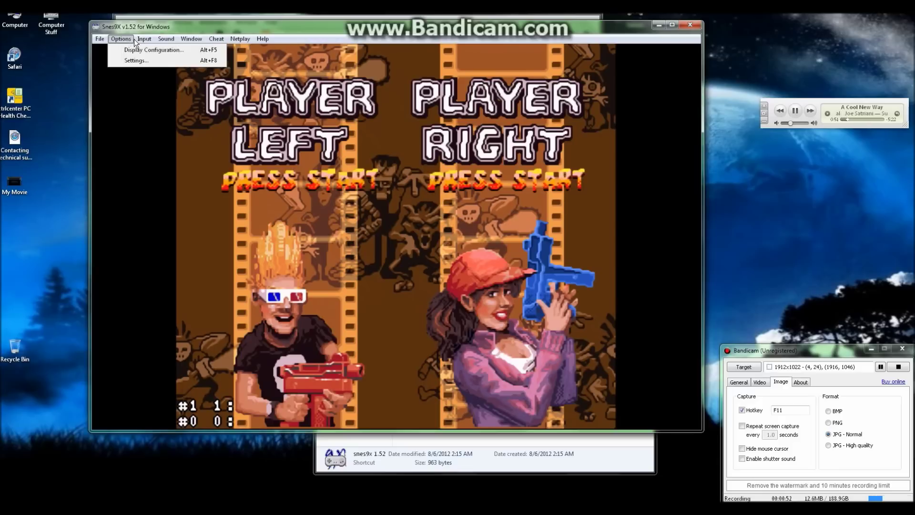
{"action": "mouse_move", "coordinate": [166, 40]}
{"action": "mouse_move", "coordinate": [214, 40]}
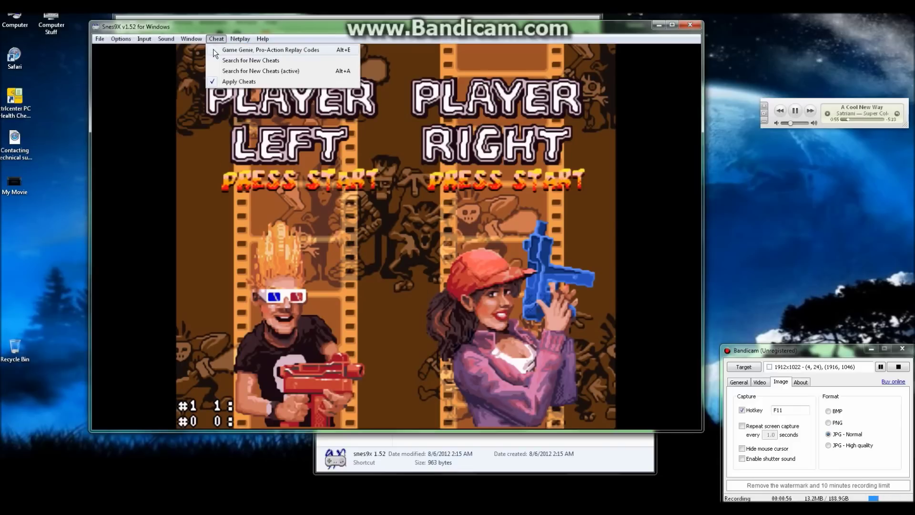
{"action": "left_click", "coordinate": [216, 51]}
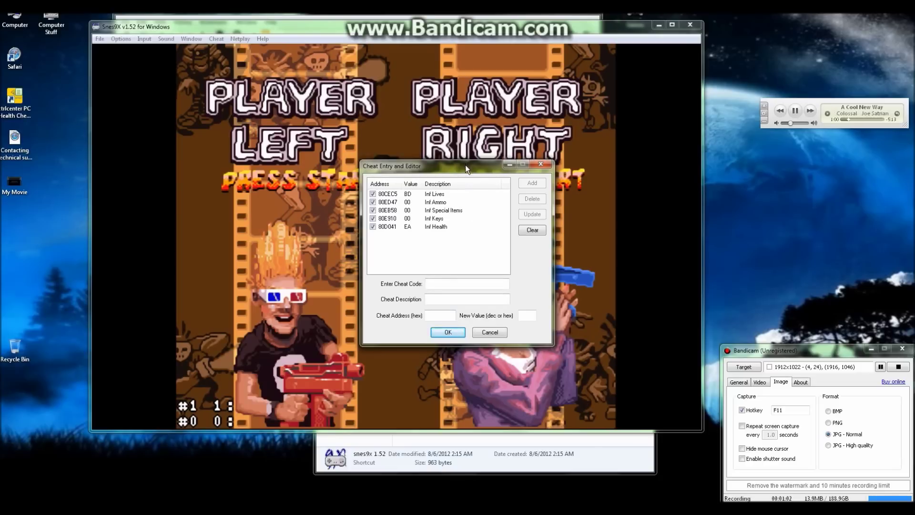
{"action": "left_click_drag", "start_coordinate": [465, 165], "coordinate": [818, 136]}
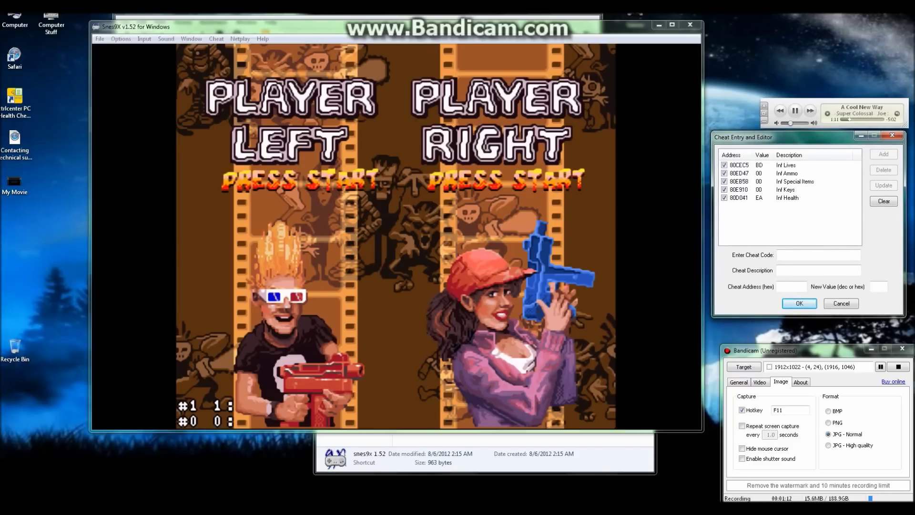
- Switch to the SNES Game Genie page in Safari and copy the "Start with bazookas" code 216B-4704
{"action": "key", "text": "alt+Tab"}
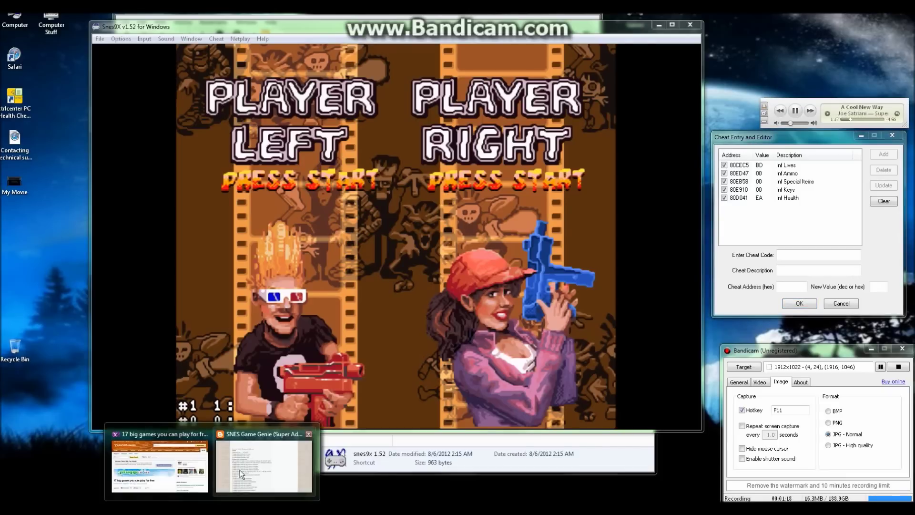
{"action": "mouse_move", "coordinate": [241, 469]}
{"action": "left_click", "coordinate": [241, 469]}
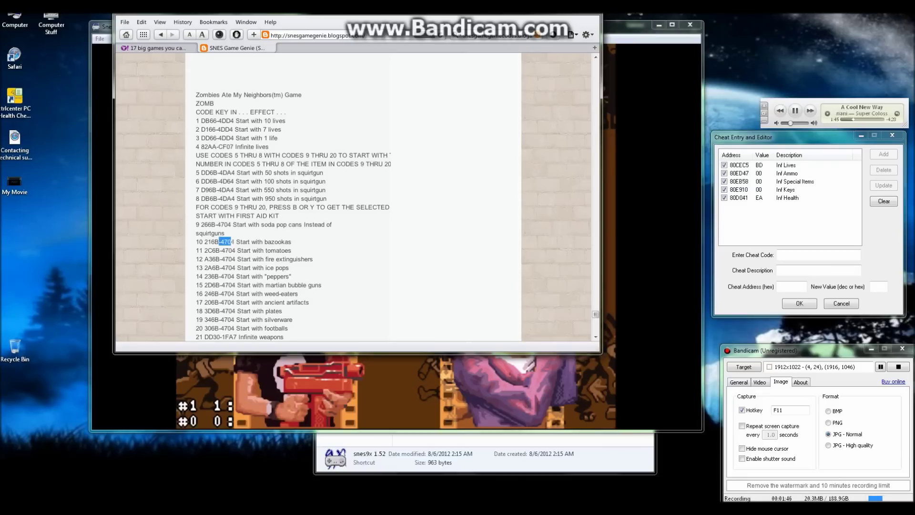
{"action": "left_click", "coordinate": [226, 242]}
{"action": "left_click_drag", "start_coordinate": [235, 242], "coordinate": [211, 242]}
{"action": "right_click", "coordinate": [205, 241]}
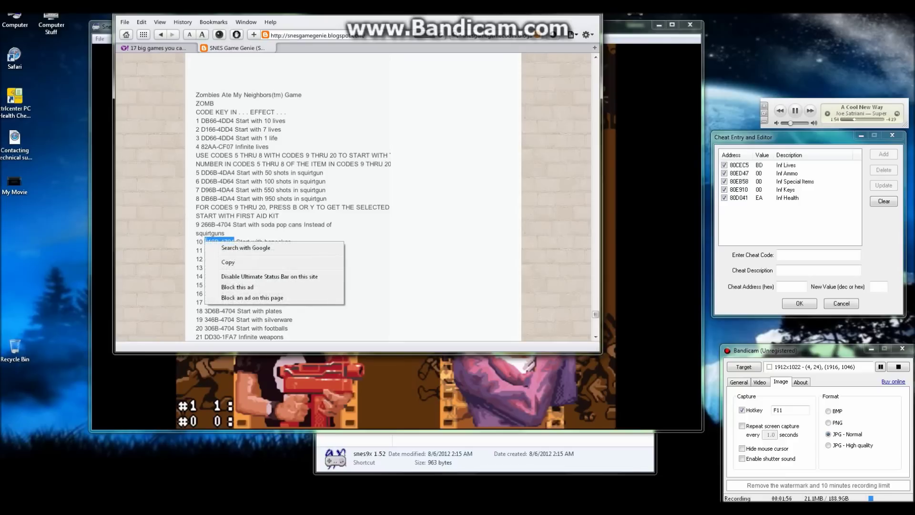
{"action": "left_click", "coordinate": [228, 262]}
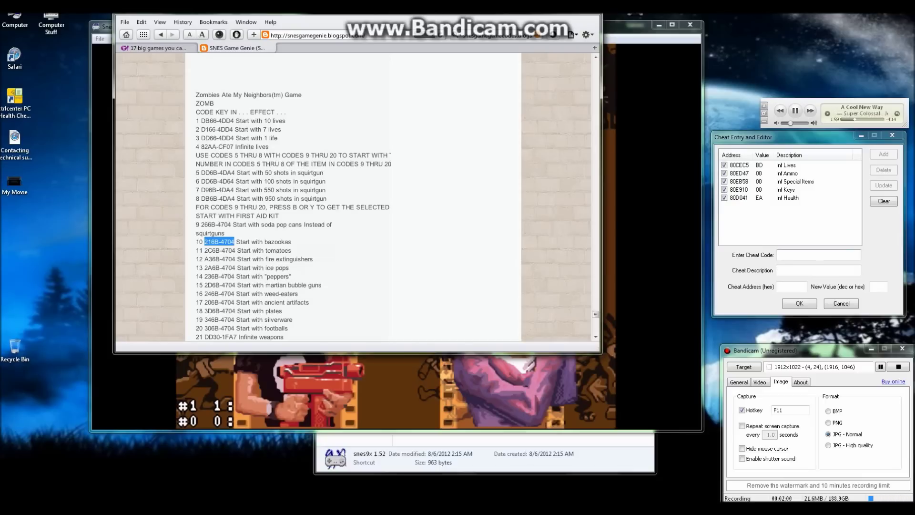
- Paste code 216B-4704 into the Snes9x cheat editor, describe it with a row of k's and add it to the cheat list
{"action": "left_click", "coordinate": [810, 255]}
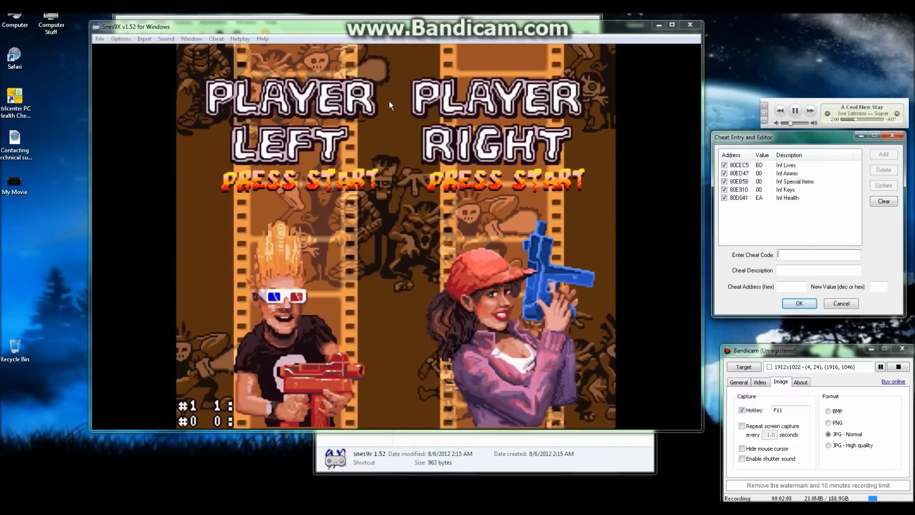
{"action": "right_click", "coordinate": [797, 254]}
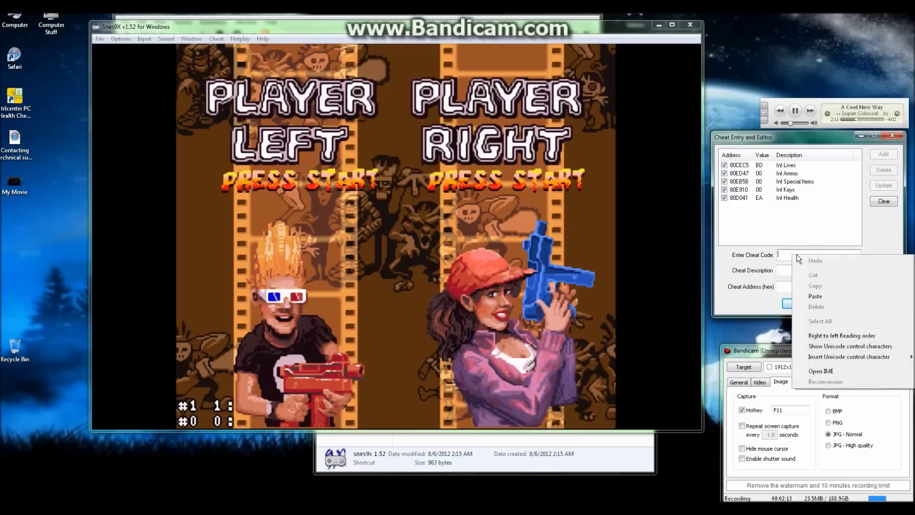
{"action": "left_click", "coordinate": [814, 296]}
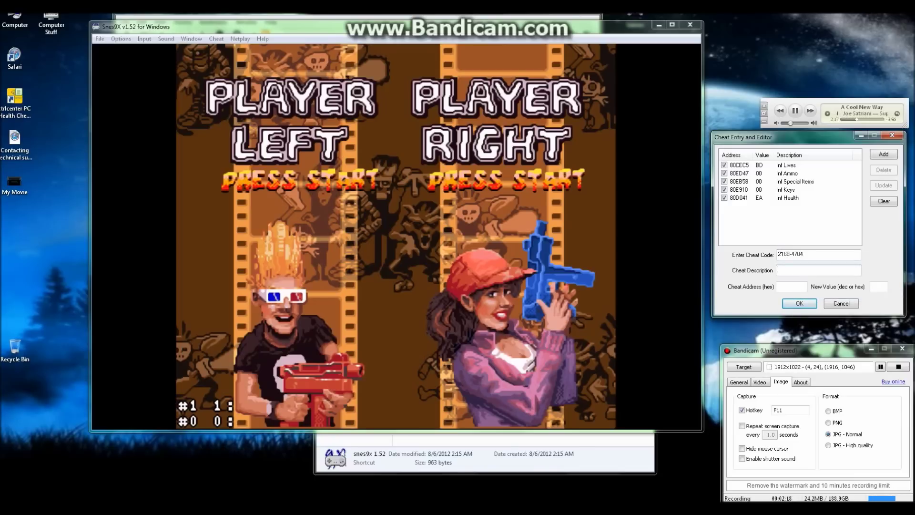
{"action": "type", "text": "kkkkkkkkkkkkkkkkkkkkkk"}
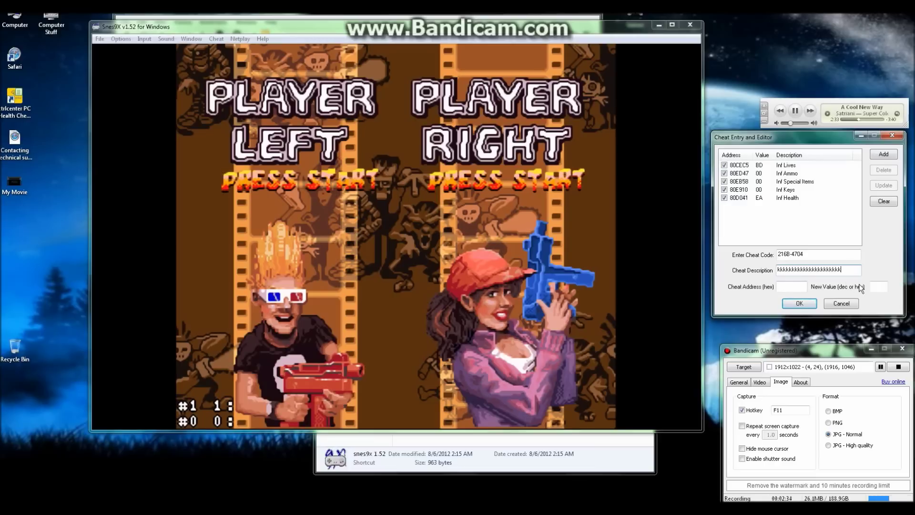
{"action": "left_click", "coordinate": [881, 157]}
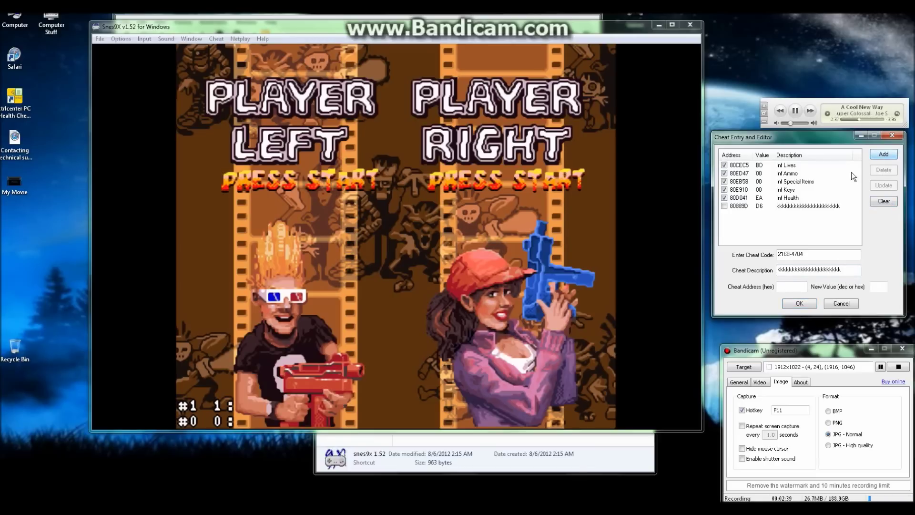
- Enable the newly added bazooka cheat and apply the cheat list
{"action": "left_click", "coordinate": [830, 207]}
{"action": "left_click", "coordinate": [830, 207]}
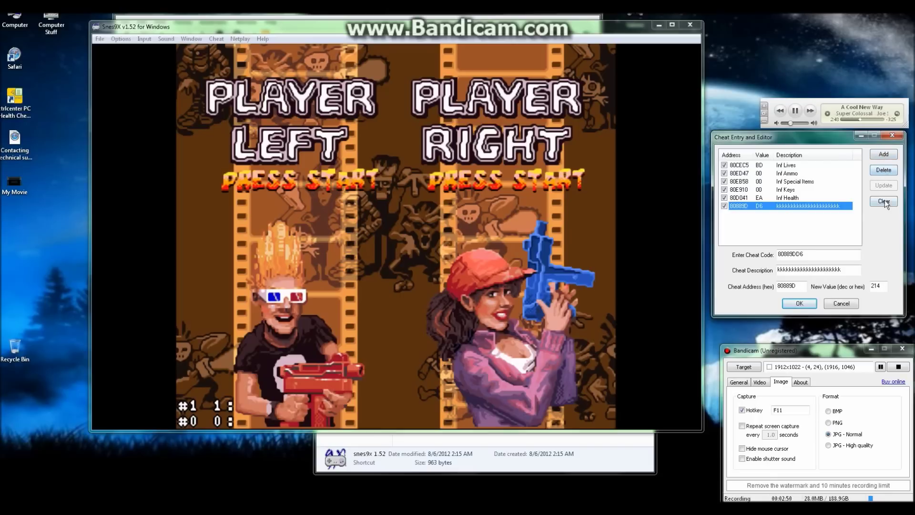
{"action": "left_click", "coordinate": [808, 309]}
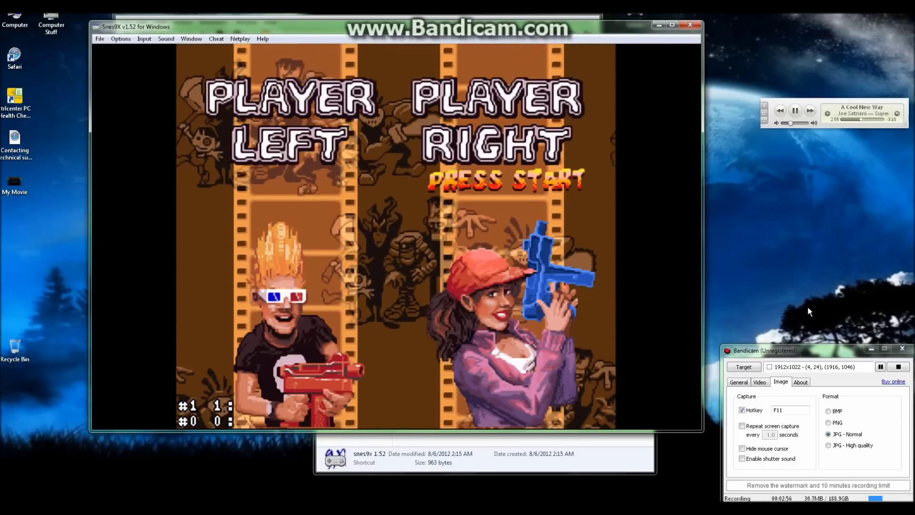
- Start the game as the left player, walk down through the hedge gap to the graves and fire the bazooka at a zombie
{"action": "key", "text": "Return"}
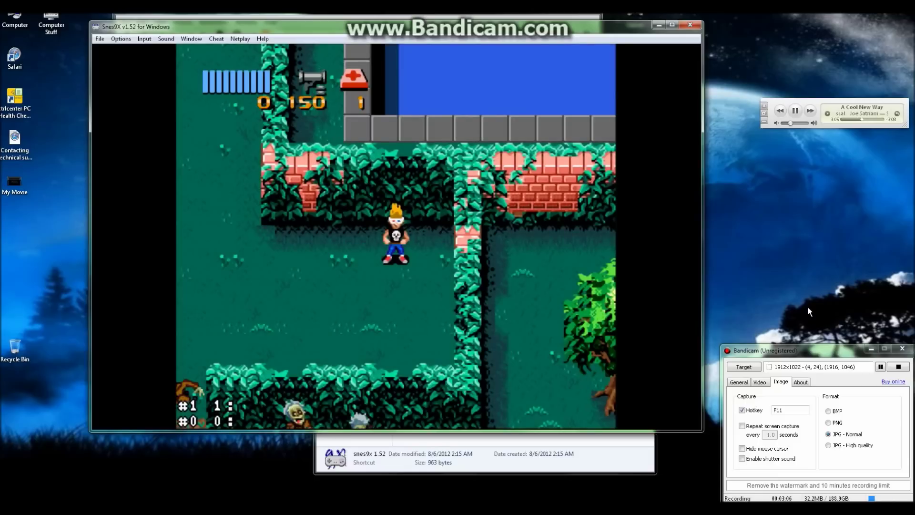
{"action": "key", "text": "Left"}
{"action": "key", "text": "Down"}
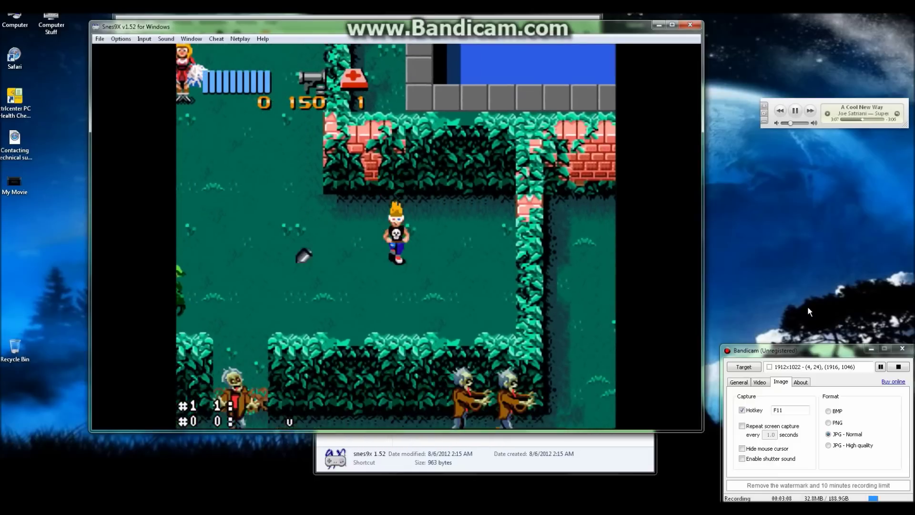
{"action": "key", "text": "Down"}
{"action": "key", "text": "Down"}
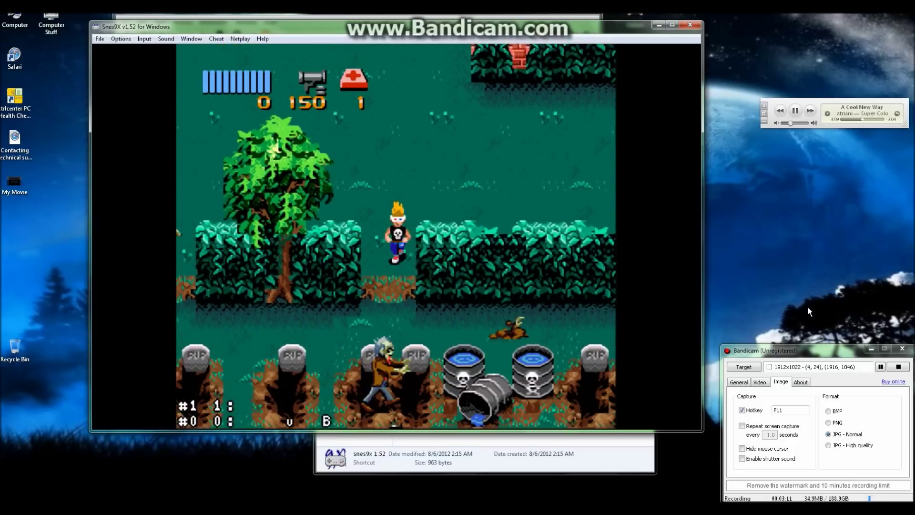
{"action": "key", "text": "Down"}
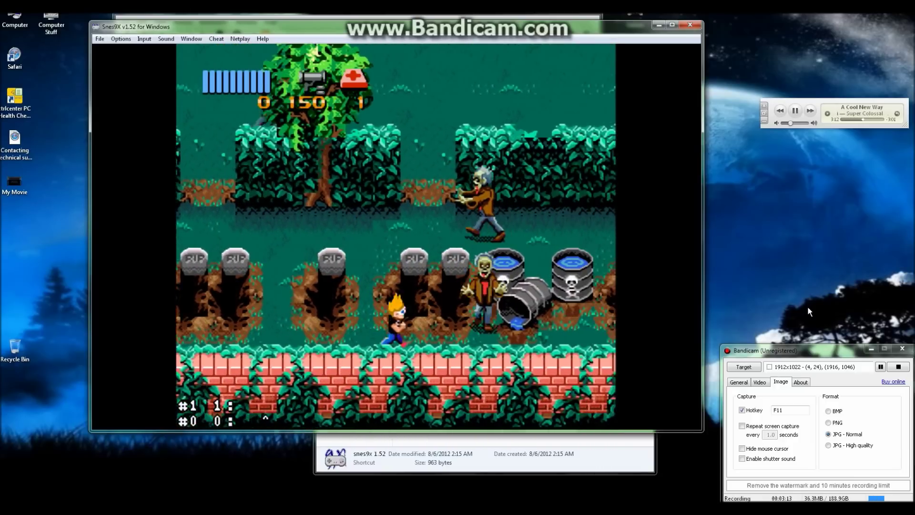
{"action": "key", "text": "Right"}
{"action": "key", "text": "Left"}
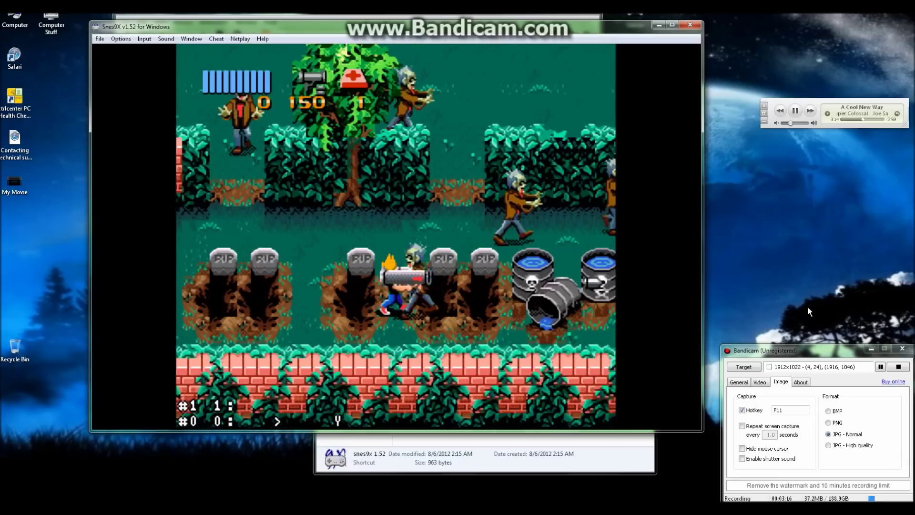
- Walk the character back up past the tree and rescue the cheerleader and the neighbor near the brick wall
{"action": "key", "text": "Up"}
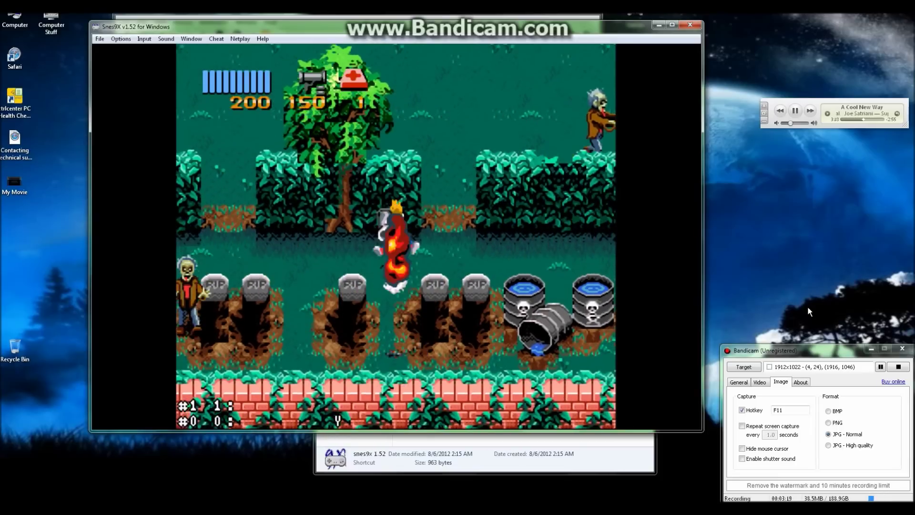
{"action": "key", "text": "Up"}
{"action": "key", "text": "Up"}
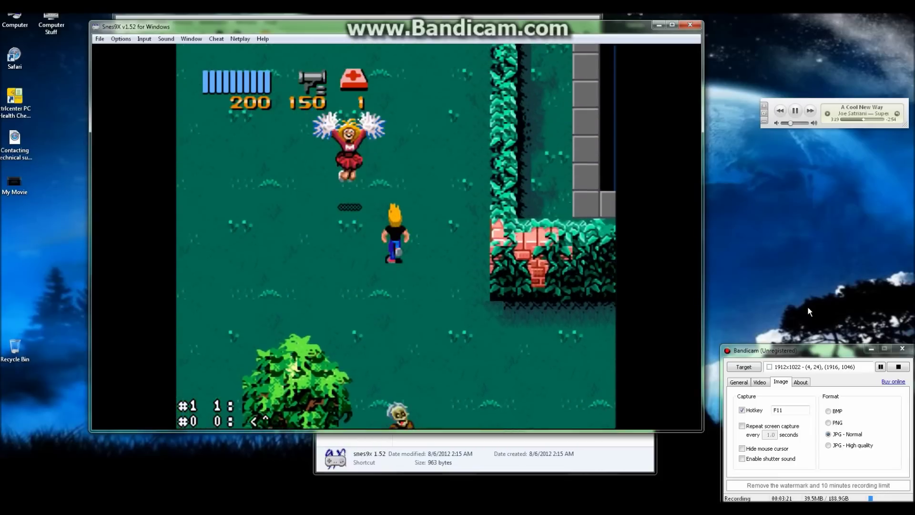
{"action": "key", "text": "Left"}
{"action": "key", "text": "Up"}
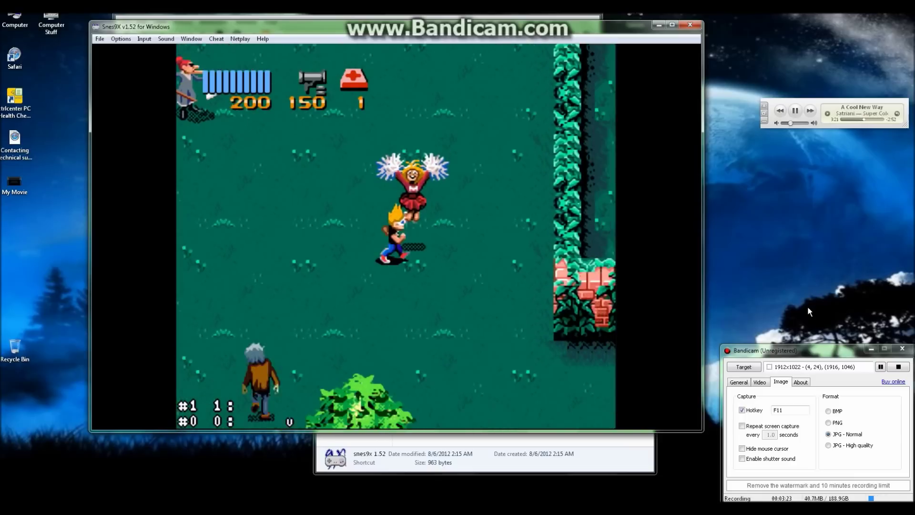
{"action": "key", "text": "Left"}
{"action": "key", "text": "Up"}
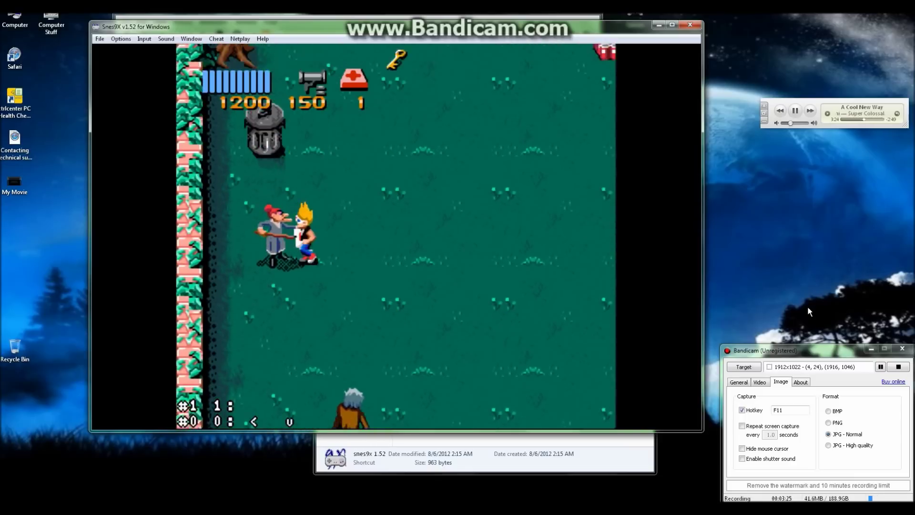
{"action": "key", "text": "Up"}
{"action": "key", "text": "Right"}
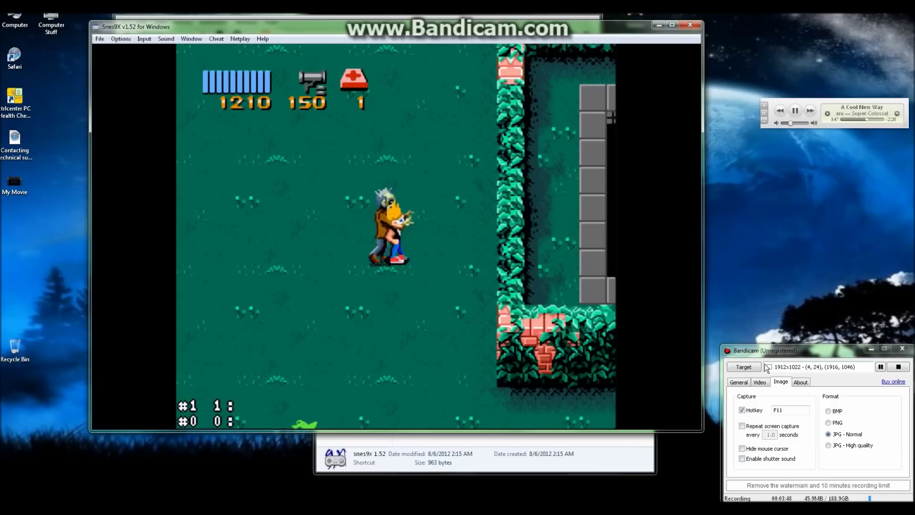
- Switch to Bandicam, open its video record settings and review the primary and secondary sound device choices
{"action": "left_click", "coordinate": [767, 383]}
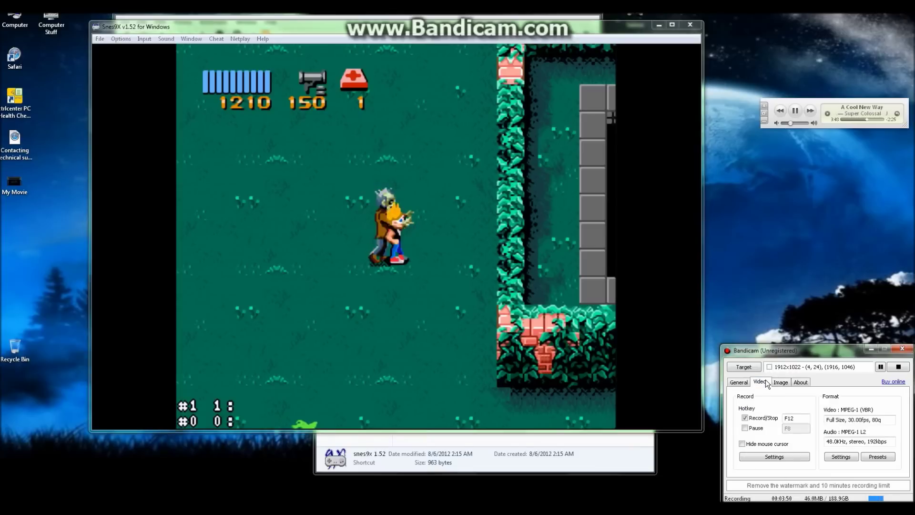
{"action": "left_click", "coordinate": [773, 456]}
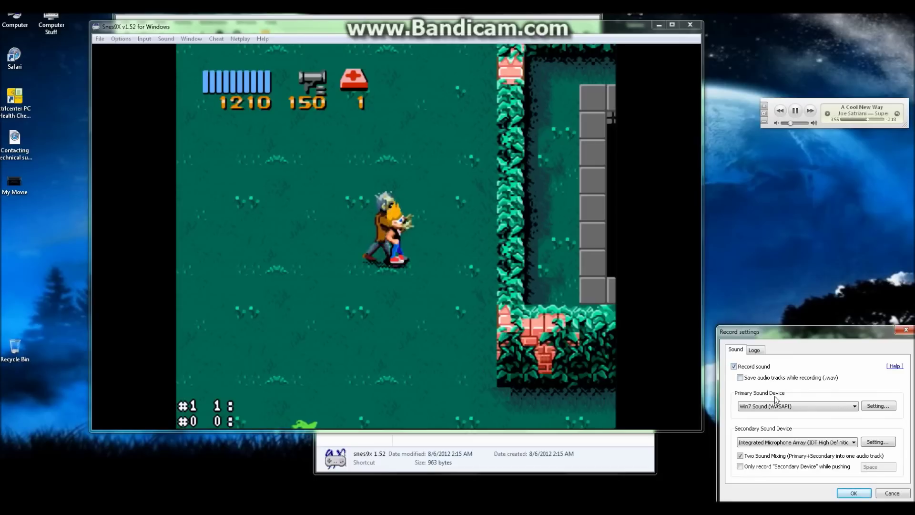
{"action": "left_click", "coordinate": [797, 406]}
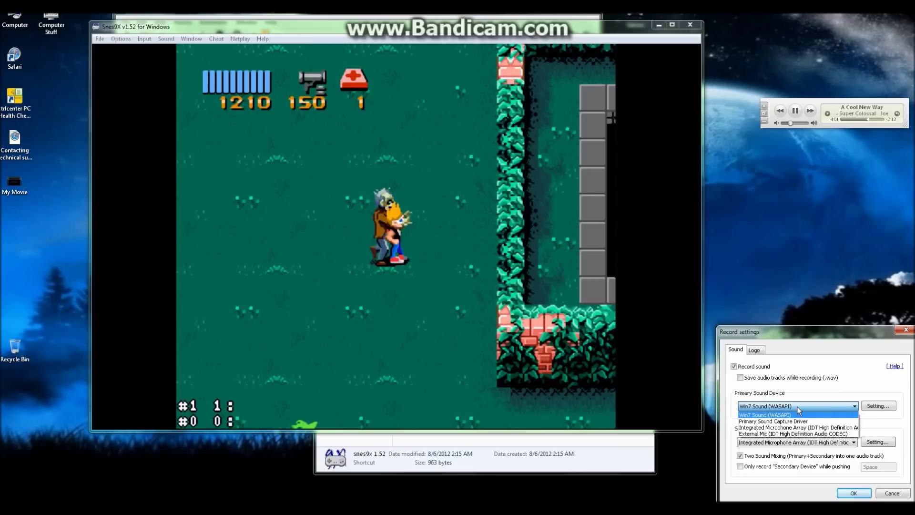
{"action": "left_click", "coordinate": [798, 406]}
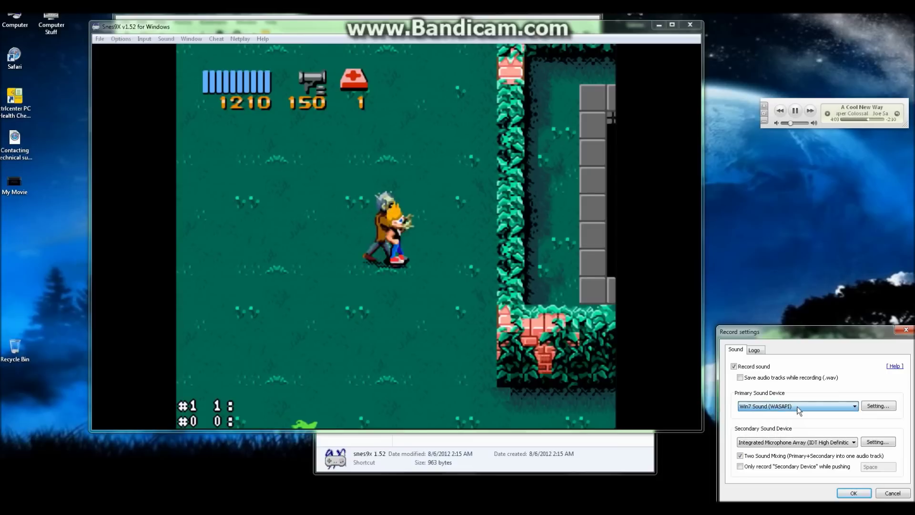
{"action": "left_click", "coordinate": [795, 444]}
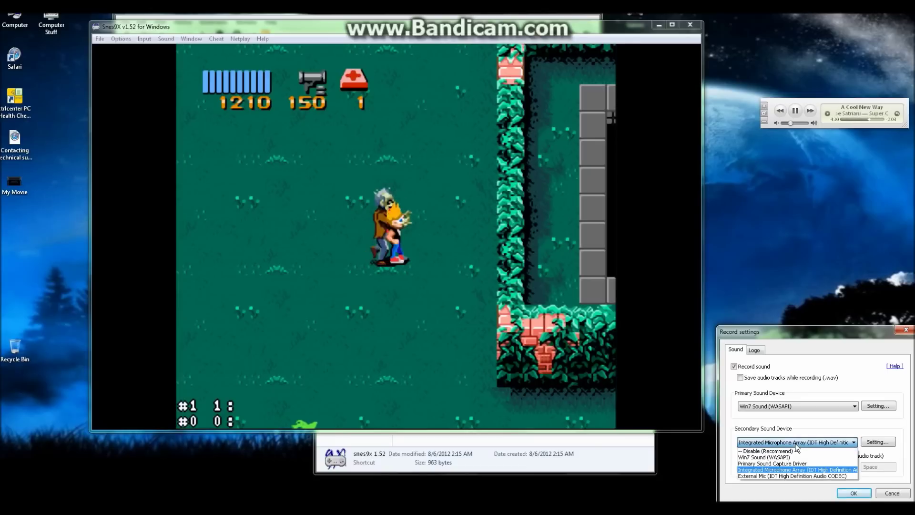
{"action": "left_click", "coordinate": [795, 445]}
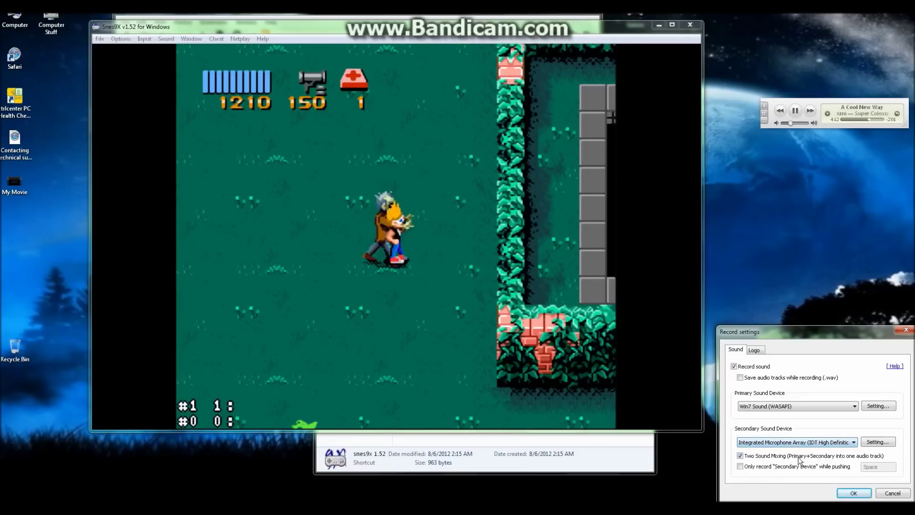